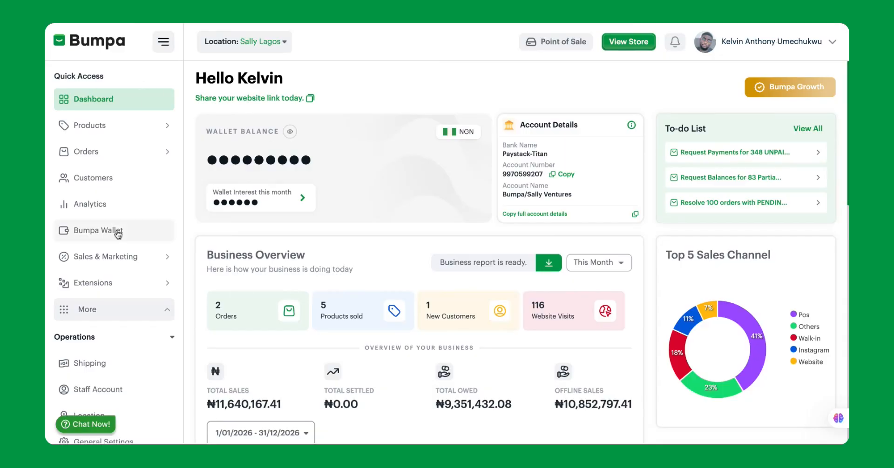
- Open the shipping methods page under the store's operations settings
{"action": "scroll", "coordinate": [118, 235], "scroll_direction": "down", "scroll_amount": 2}
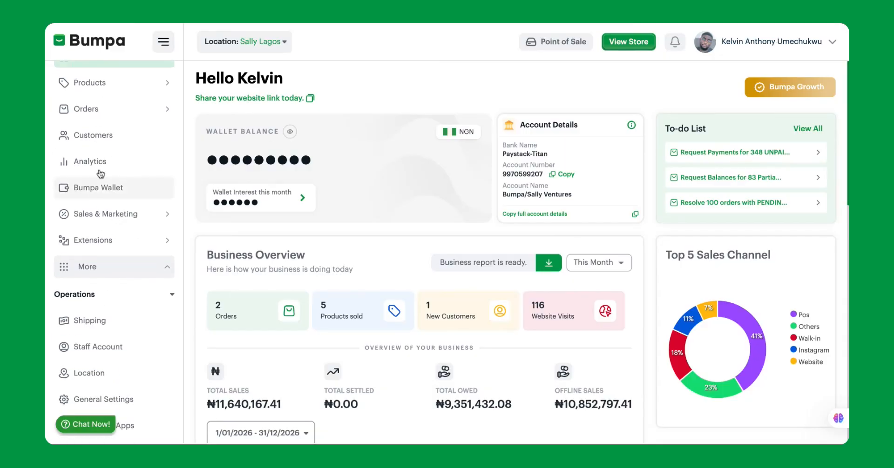
{"action": "scroll", "coordinate": [100, 235], "scroll_direction": "up", "scroll_amount": 2}
{"action": "scroll", "coordinate": [105, 297], "scroll_direction": "down", "scroll_amount": 3}
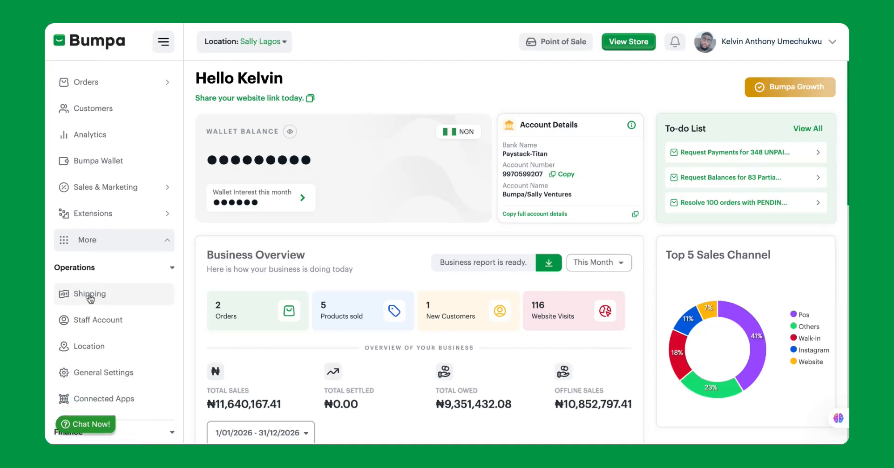
{"action": "left_click", "coordinate": [89, 298]}
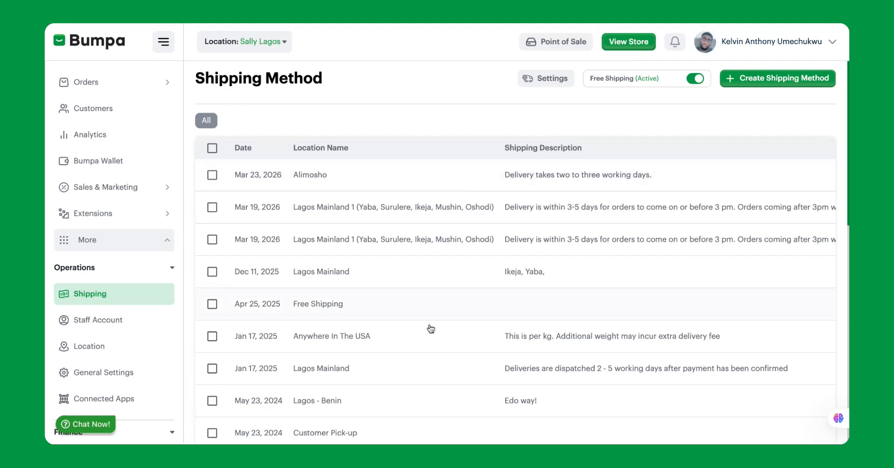
- Review the existing shipping methods, checking their location names and shipping descriptions
{"action": "scroll", "coordinate": [428, 329], "scroll_direction": "down", "scroll_amount": 10}
{"action": "scroll", "coordinate": [431, 328], "scroll_direction": "up", "scroll_amount": 12}
{"action": "scroll", "coordinate": [455, 307], "scroll_direction": "down", "scroll_amount": 3}
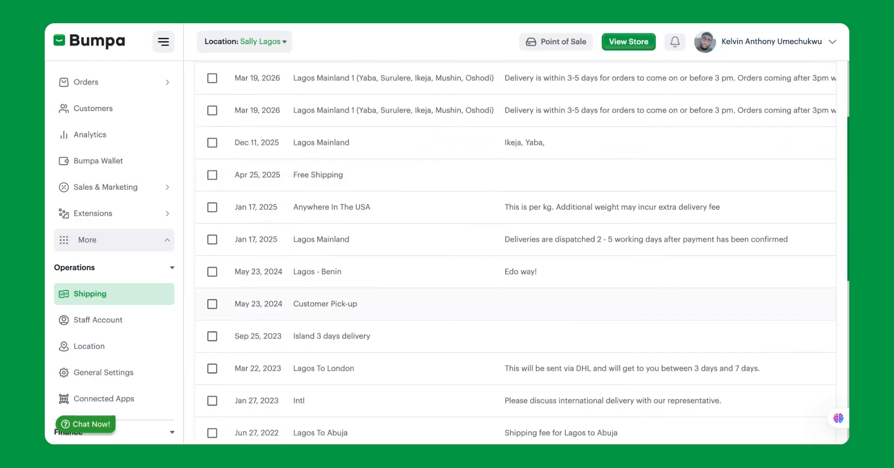
{"action": "scroll", "coordinate": [515, 253], "scroll_direction": "down", "scroll_amount": 9}
{"action": "scroll", "coordinate": [515, 253], "scroll_direction": "up", "scroll_amount": 2}
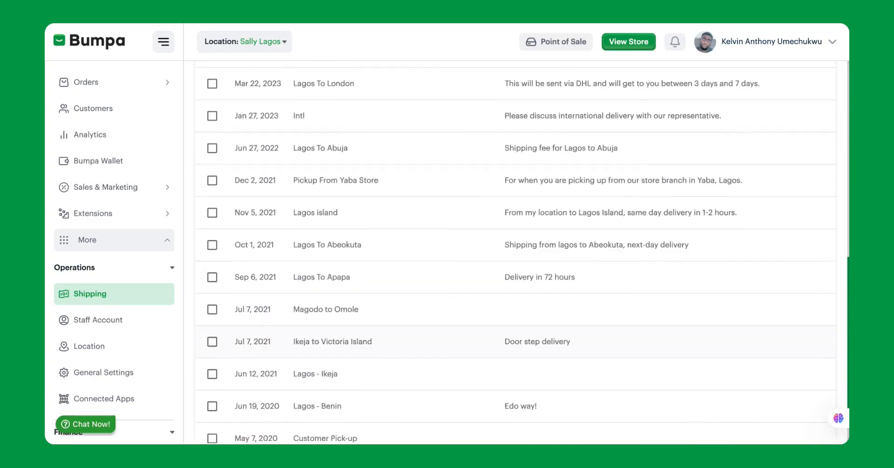
{"action": "scroll", "coordinate": [417, 138], "scroll_direction": "up", "scroll_amount": 10}
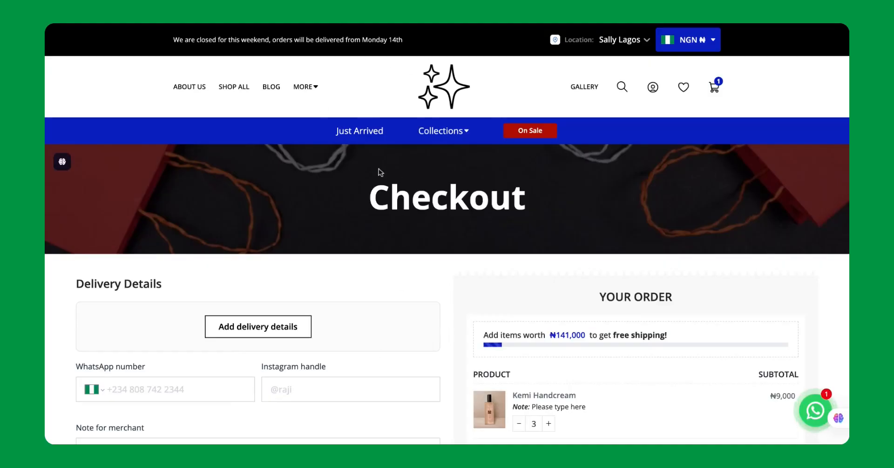
- Switch to the online store's checkout and choose Ikeja to Victoria Island as the order's shipping method
{"action": "scroll", "coordinate": [363, 261], "scroll_direction": "down", "scroll_amount": 3}
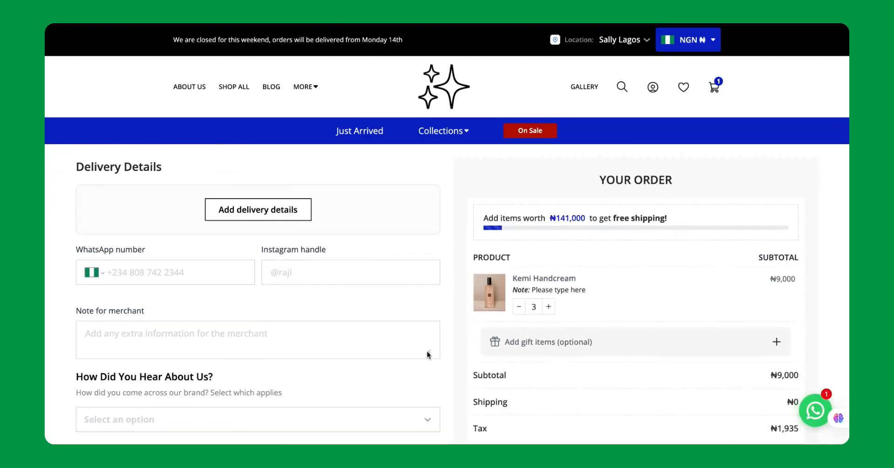
{"action": "scroll", "coordinate": [427, 355], "scroll_direction": "down", "scroll_amount": 3}
{"action": "scroll", "coordinate": [426, 355], "scroll_direction": "down", "scroll_amount": 1}
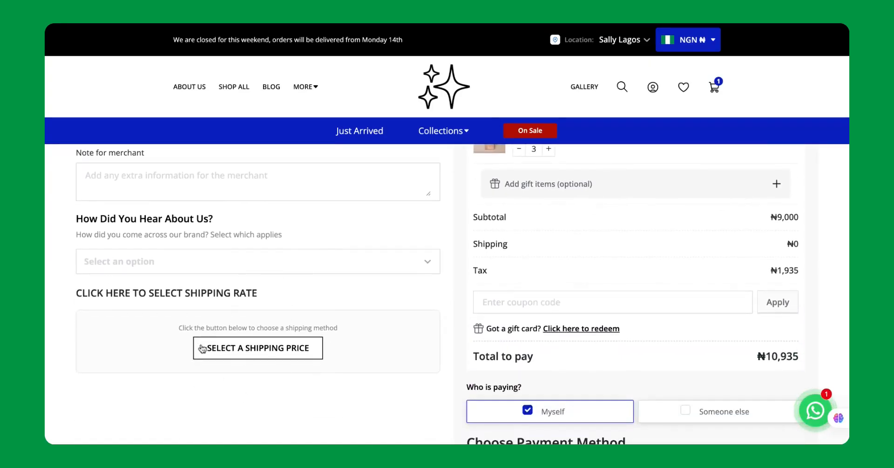
{"action": "left_click", "coordinate": [259, 345]}
{"action": "scroll", "coordinate": [396, 305], "scroll_direction": "down", "scroll_amount": 10}
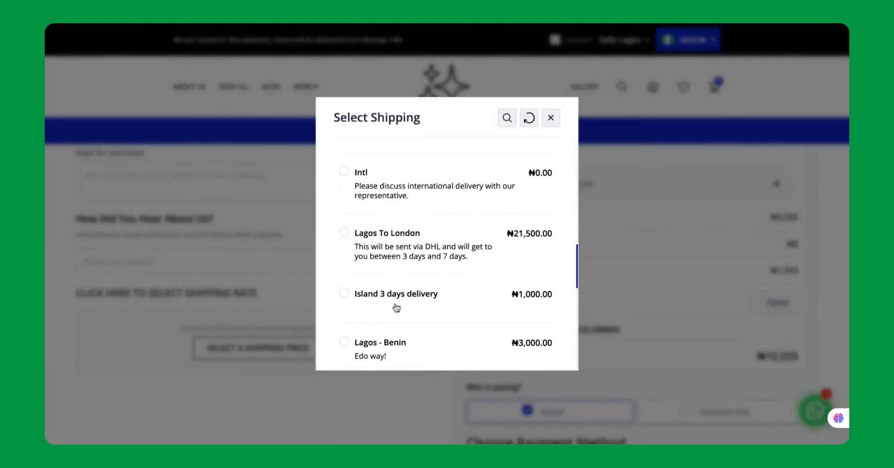
{"action": "scroll", "coordinate": [518, 205], "scroll_direction": "down", "scroll_amount": 3}
{"action": "scroll", "coordinate": [518, 205], "scroll_direction": "up", "scroll_amount": 15}
{"action": "scroll", "coordinate": [435, 299], "scroll_direction": "down", "scroll_amount": 5}
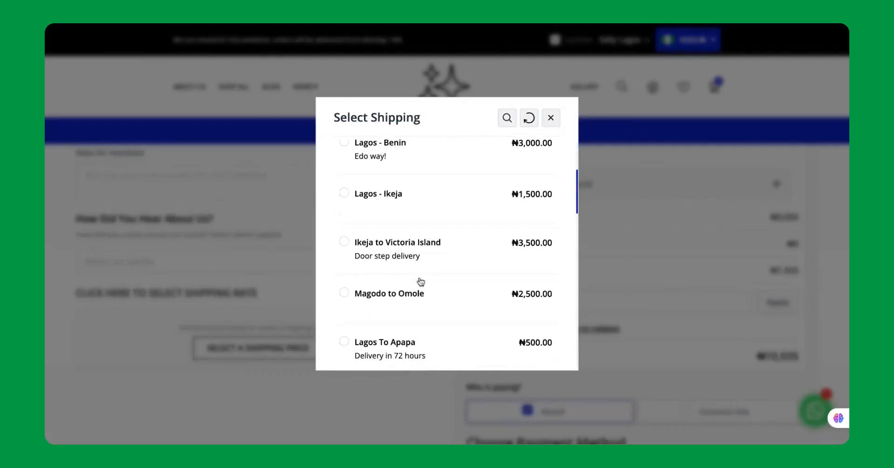
{"action": "left_click", "coordinate": [345, 206]}
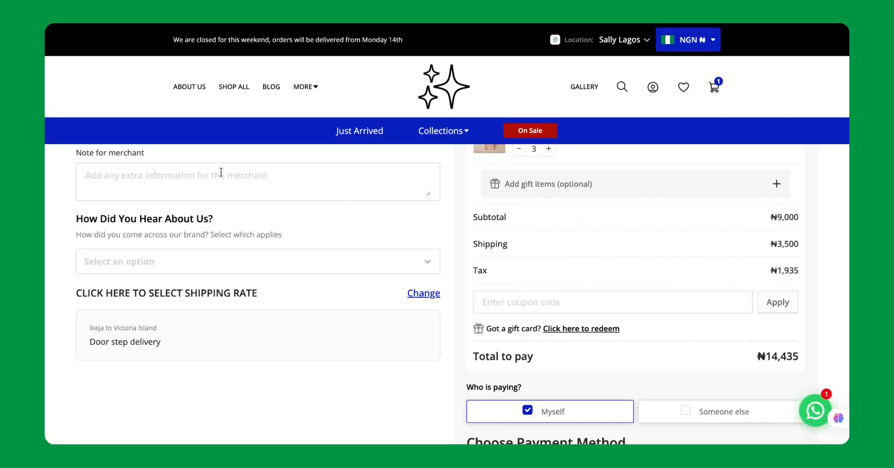
{"action": "scroll", "coordinate": [261, 295], "scroll_direction": "up", "scroll_amount": 6}
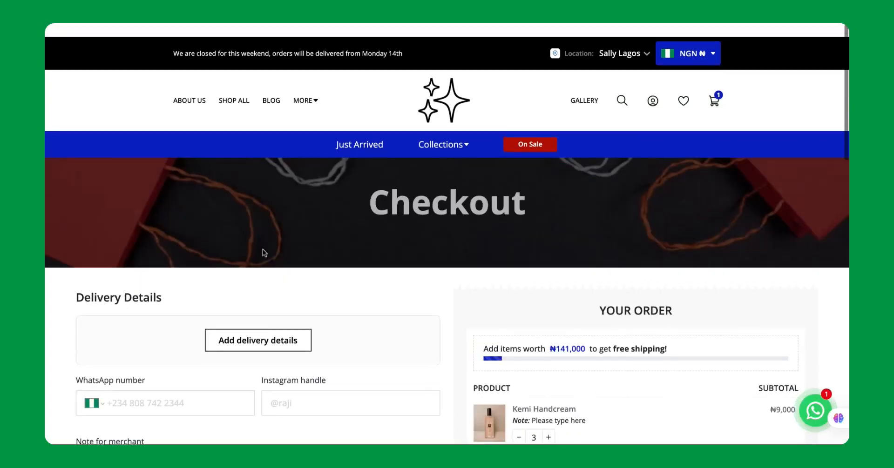
{"action": "scroll", "coordinate": [274, 442], "scroll_direction": "down", "scroll_amount": 2}
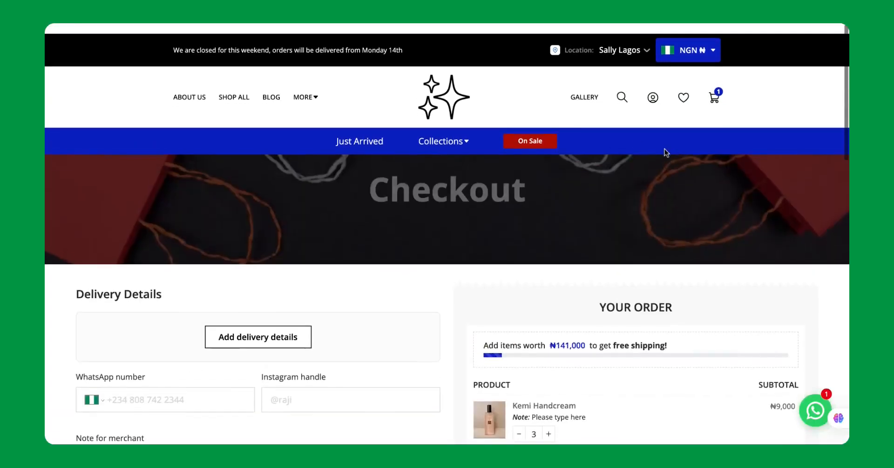
{"action": "scroll", "coordinate": [275, 253], "scroll_direction": "down", "scroll_amount": 2}
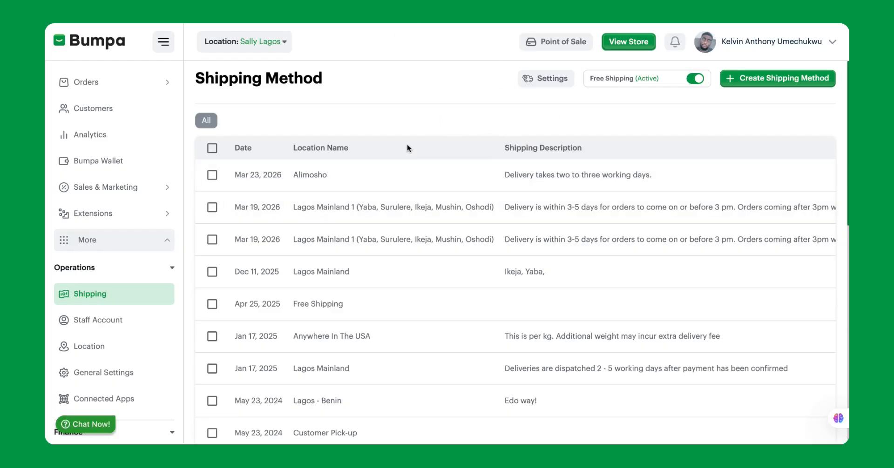
- Return to the Bumpa shipping methods list and open a blank form for creating a new shipping method
{"action": "scroll", "coordinate": [372, 235], "scroll_direction": "down", "scroll_amount": 3}
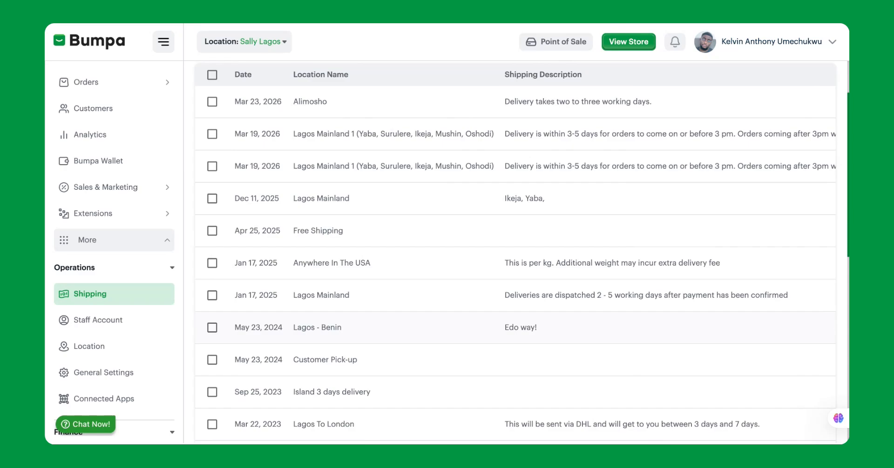
{"action": "scroll", "coordinate": [298, 326], "scroll_direction": "down", "scroll_amount": 10}
{"action": "scroll", "coordinate": [295, 322], "scroll_direction": "up", "scroll_amount": 8}
{"action": "scroll", "coordinate": [294, 321], "scroll_direction": "up", "scroll_amount": 3}
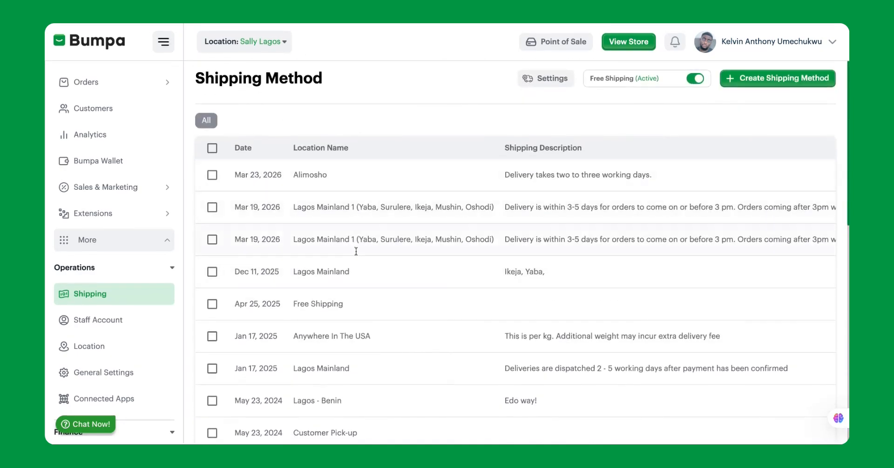
{"action": "left_click", "coordinate": [767, 83]}
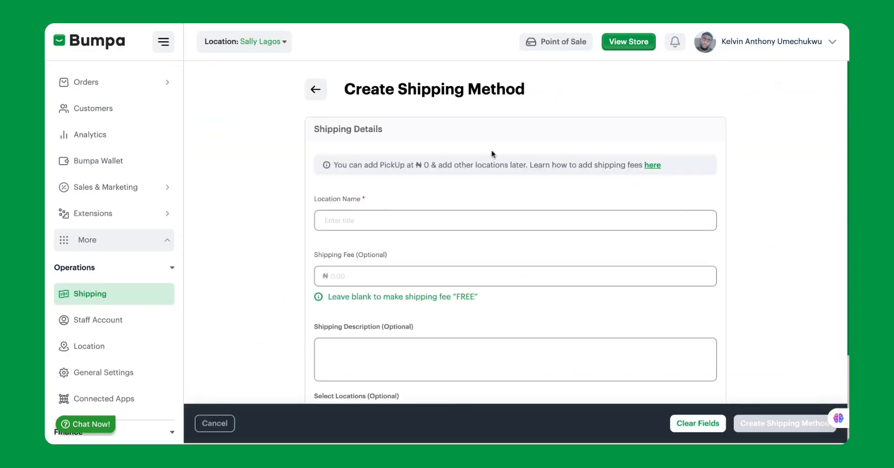
{"action": "scroll", "coordinate": [498, 269], "scroll_direction": "down", "scroll_amount": 1}
{"action": "scroll", "coordinate": [497, 270], "scroll_direction": "down", "scroll_amount": 1}
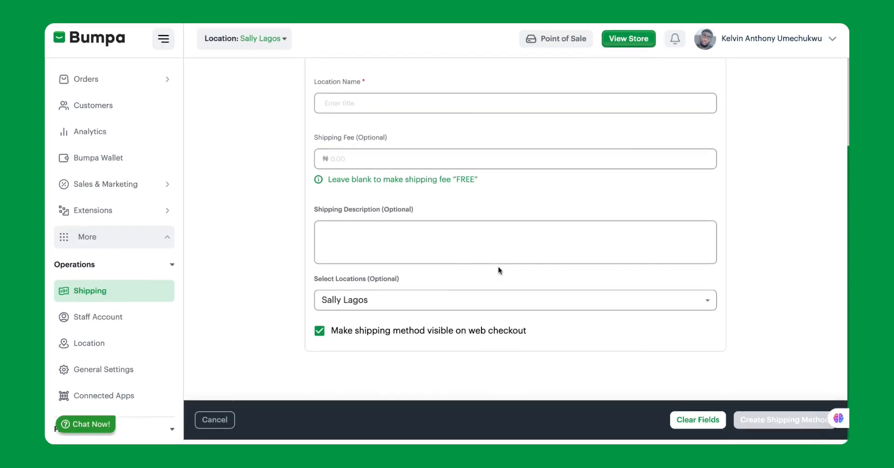
{"action": "scroll", "coordinate": [498, 270], "scroll_direction": "up", "scroll_amount": 2}
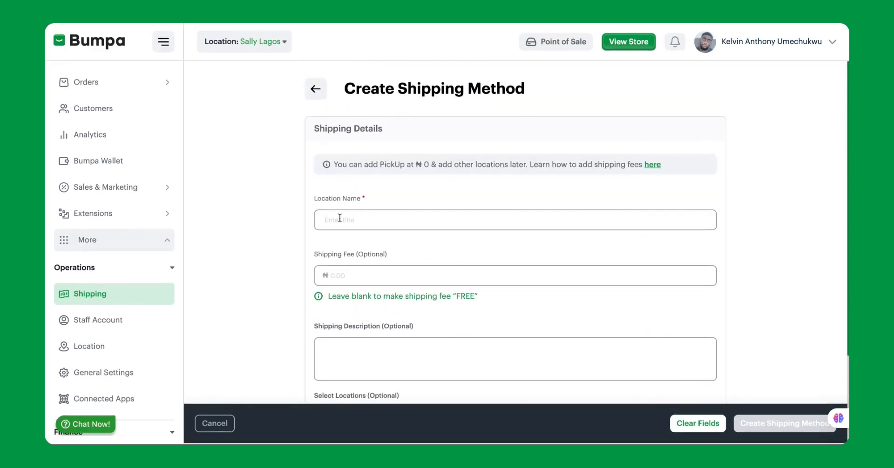
- Set the new shipping method's location name to "Lekki Phase 2 - Ajah"
{"action": "type", "text": "Ajah"}
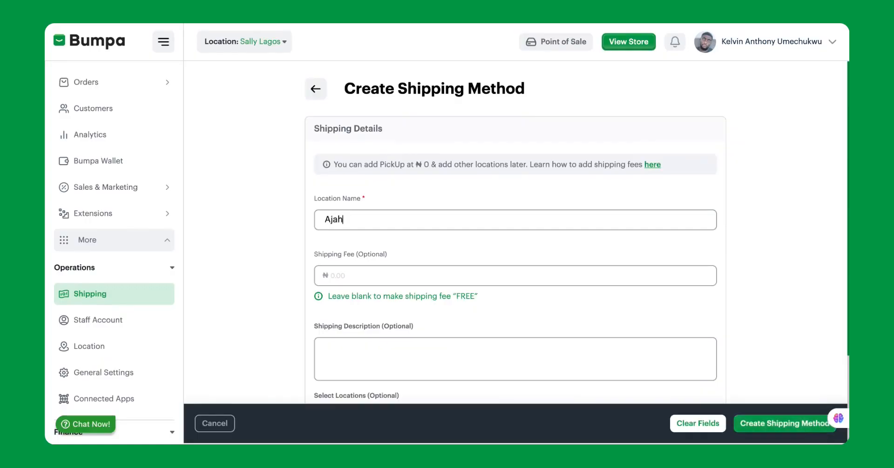
{"action": "left_click", "coordinate": [325, 220]}
{"action": "type", "text": "Lekki Pga"}
{"action": "key", "text": "BackSpace"}
{"action": "key", "text": "BackSpace"}
{"action": "type", "text": "hase 2 -"}
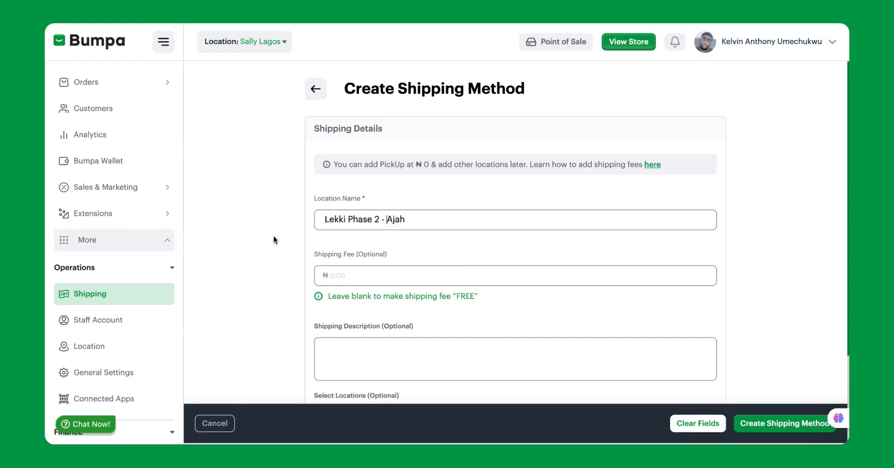
- Set the shipping fee for the new shipping method to ₦10,000
{"action": "left_click", "coordinate": [346, 280]}
{"action": "type", "text": "10,000"}
{"action": "scroll", "coordinate": [325, 237], "scroll_direction": "down", "scroll_amount": 1}
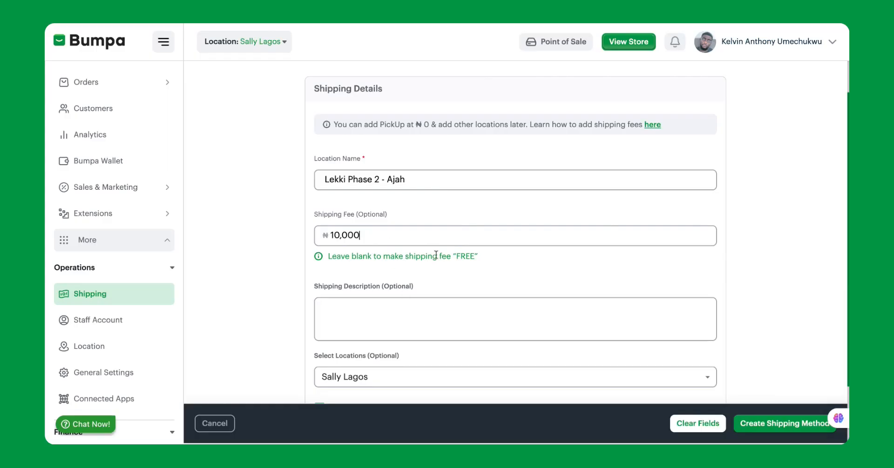
- Enter the shipping description "This is for people who stay around Lekki phase 2, ajah, badore, lambasa and areas around it."
{"action": "scroll", "coordinate": [446, 267], "scroll_direction": "down", "scroll_amount": 2}
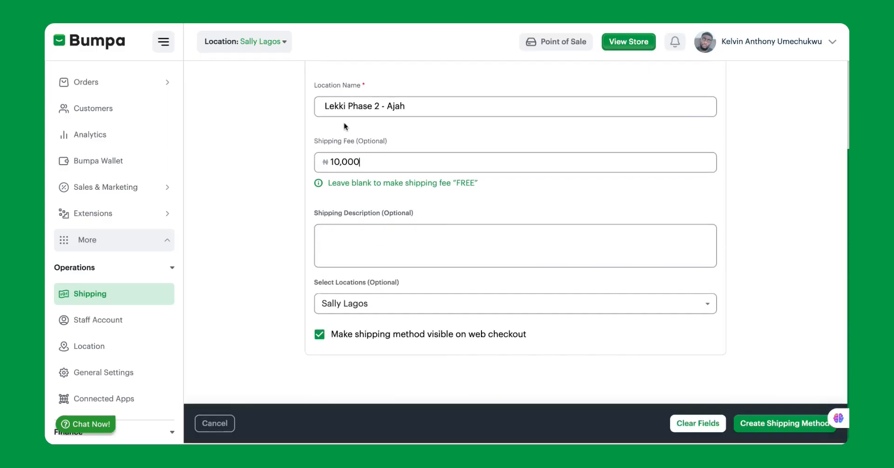
{"action": "left_click", "coordinate": [360, 242]}
{"action": "type", "text": "Thi"}
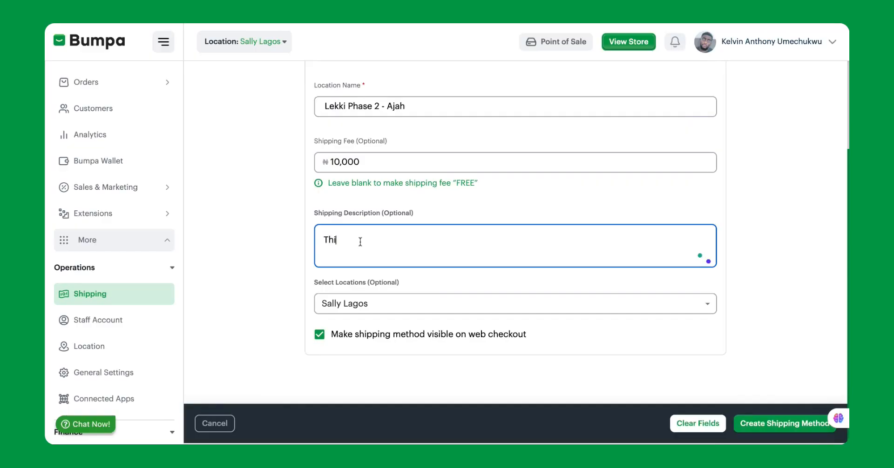
{"action": "type", "text": "s is for people who stay around kl"}
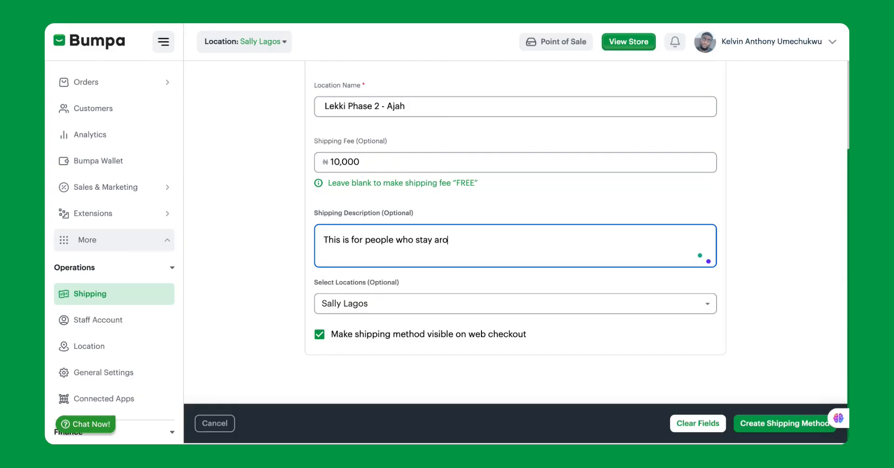
{"action": "key", "text": "BackSpace"}
{"action": "key", "text": "BackSpace"}
{"action": "type", "text": "Lekki"}
{"action": "type", "text": "oha"}
{"action": "key", "text": "BackSpace"}
{"action": "key", "text": "BackSpace"}
{"action": "key", "text": "BackSpace"}
{"action": "type", "text": "phase 2, a"}
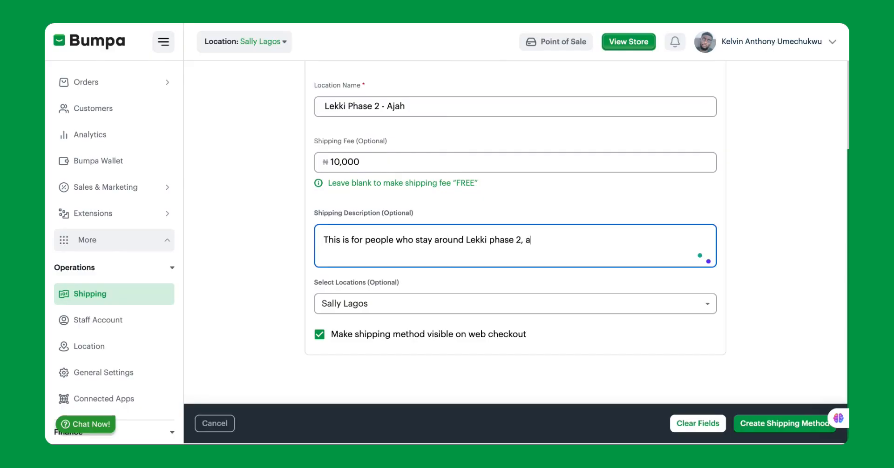
{"action": "type", "text": "jah, badore, lambasa"}
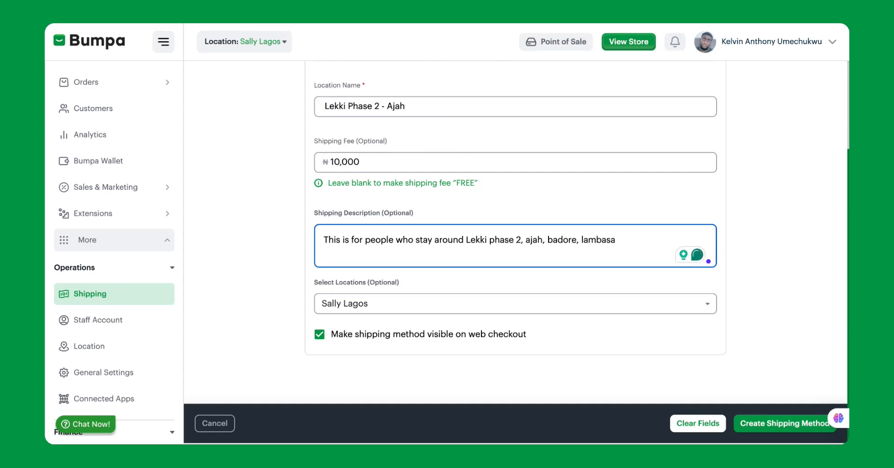
{"action": "type", "text": "nd areas"}
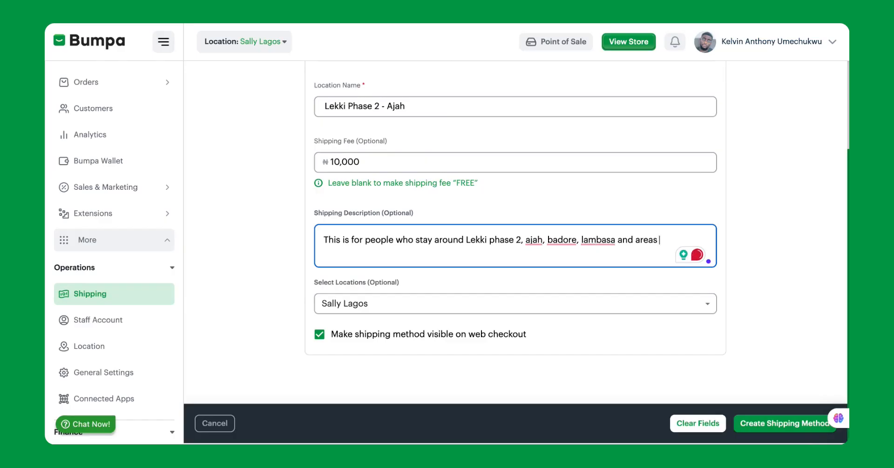
{"action": "type", "text": " around it."}
- Try adding Sally Abuja to the shipping method's locations, and go back to Sally Lagos only
{"action": "left_click", "coordinate": [355, 304]}
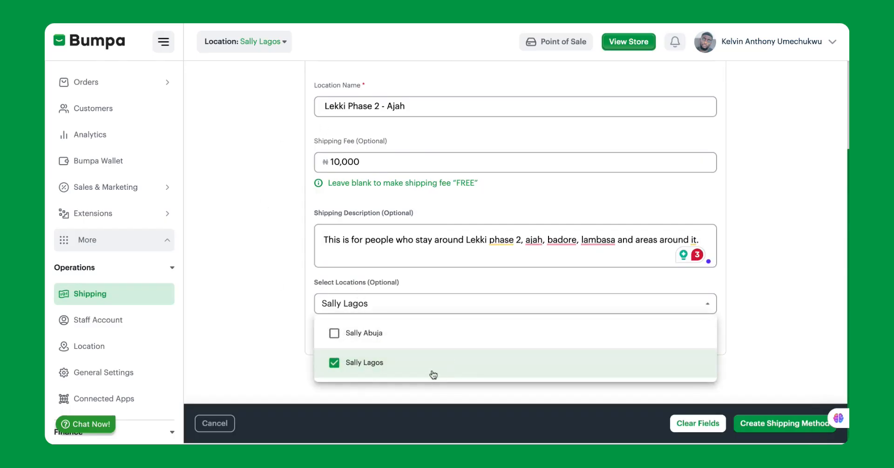
{"action": "left_click", "coordinate": [334, 334]}
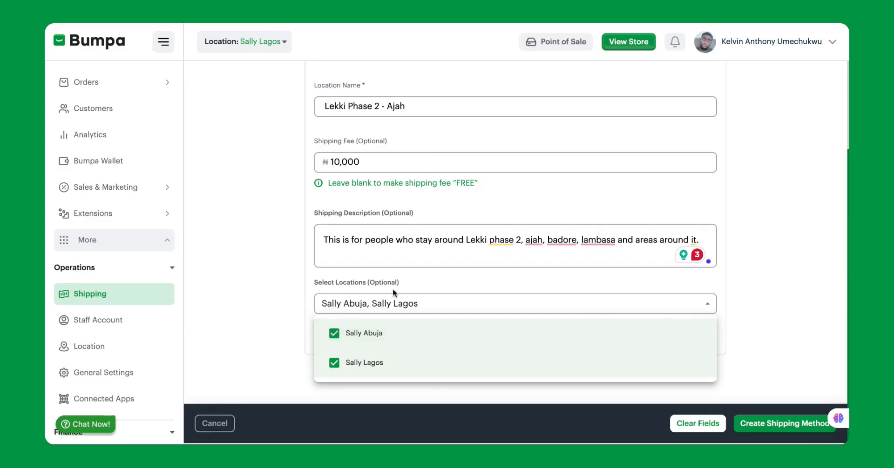
{"action": "left_click", "coordinate": [335, 336]}
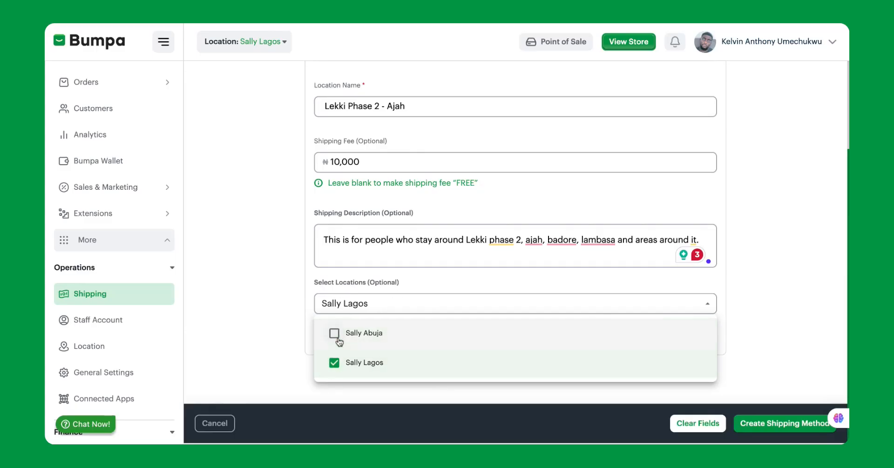
{"action": "left_click", "coordinate": [405, 280]}
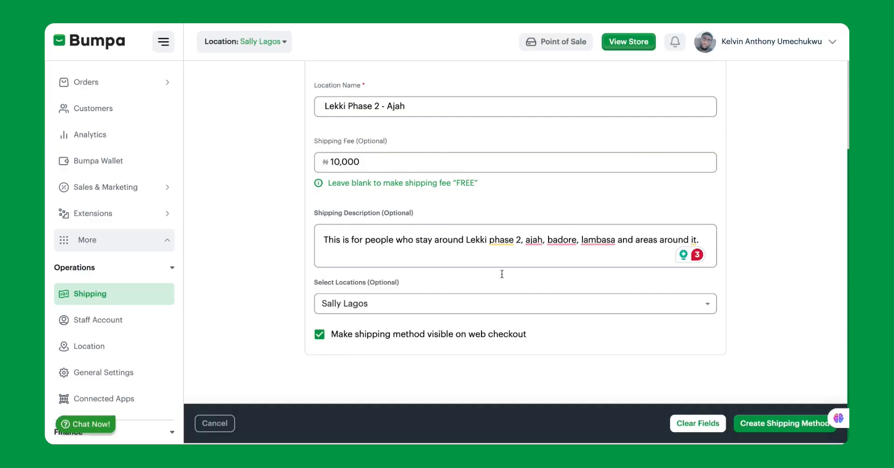
- Check the completed shipping details and create the Lekki Phase 2 - Ajah shipping method
{"action": "scroll", "coordinate": [501, 274], "scroll_direction": "up", "scroll_amount": 3}
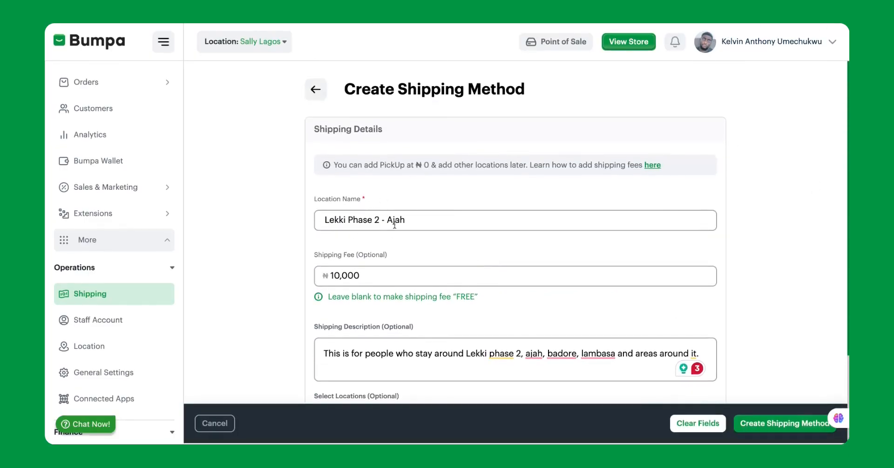
{"action": "scroll", "coordinate": [415, 264], "scroll_direction": "down", "scroll_amount": 3}
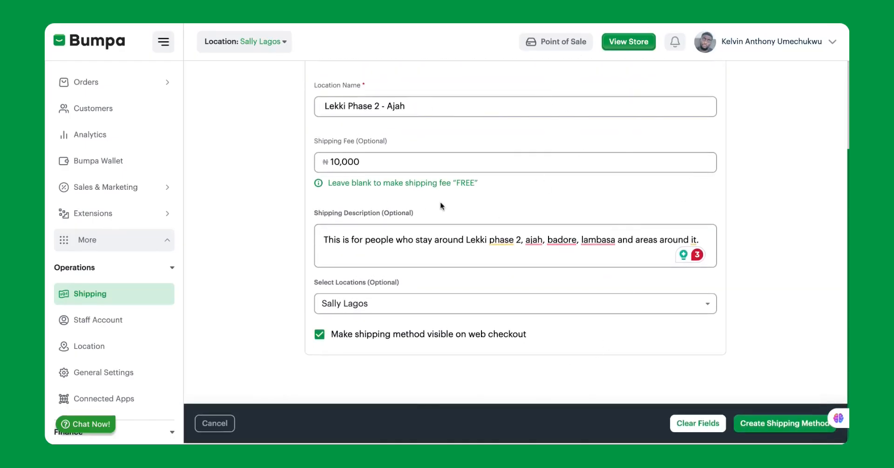
{"action": "left_click", "coordinate": [765, 427]}
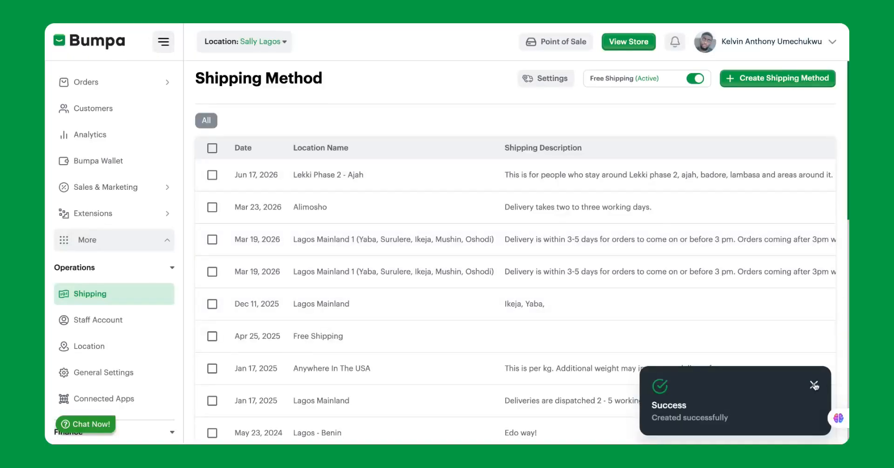
- Dismiss the success notice and look through the shipping options offered at the online store's checkout
{"action": "left_click", "coordinate": [812, 386]}
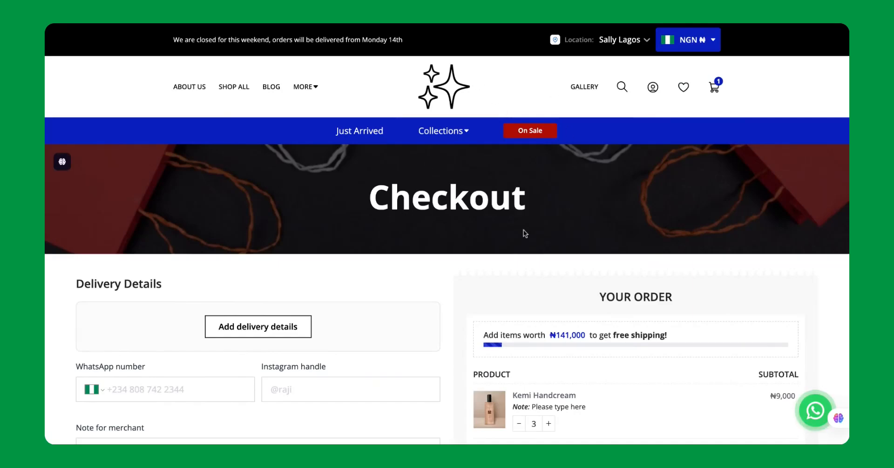
{"action": "scroll", "coordinate": [523, 230], "scroll_direction": "down", "scroll_amount": 7}
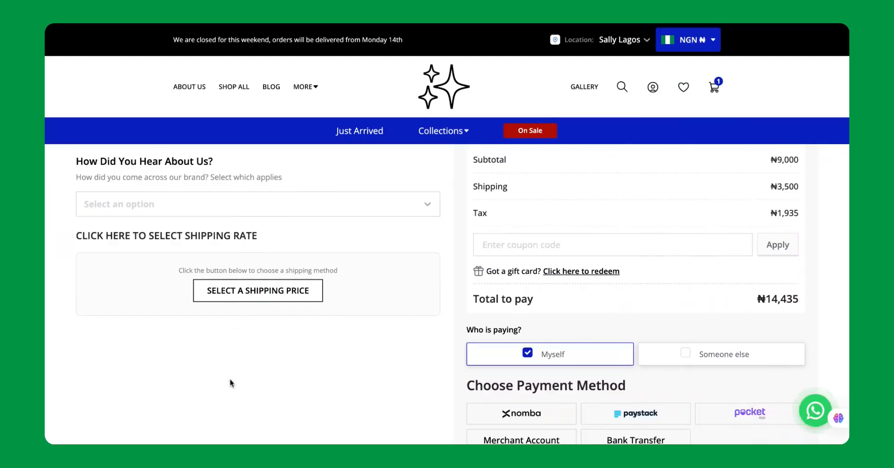
{"action": "left_click", "coordinate": [263, 289]}
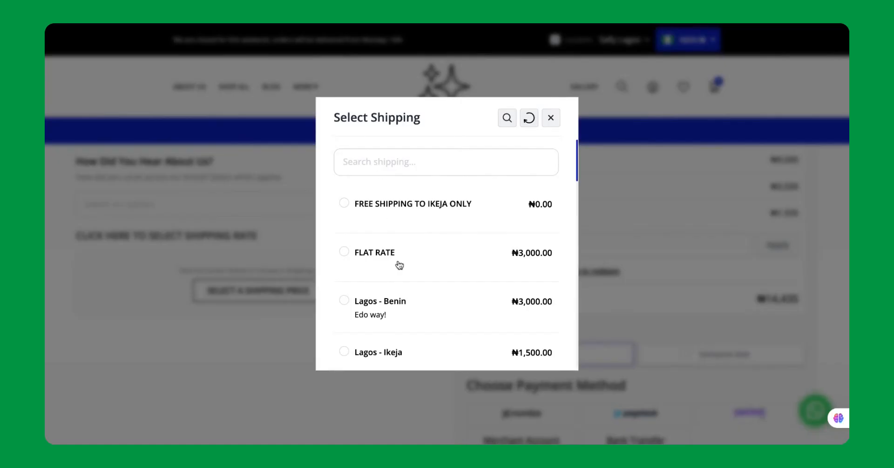
{"action": "scroll", "coordinate": [399, 265], "scroll_direction": "down", "scroll_amount": 10}
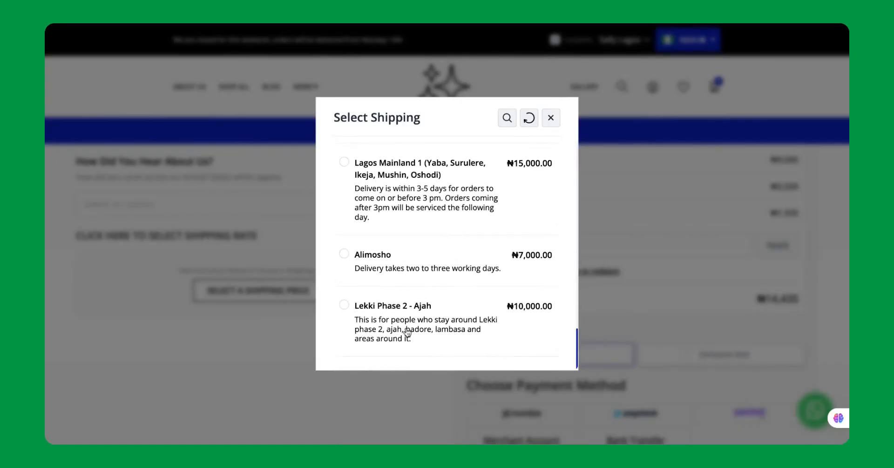
{"action": "scroll", "coordinate": [408, 191], "scroll_direction": "up", "scroll_amount": 3}
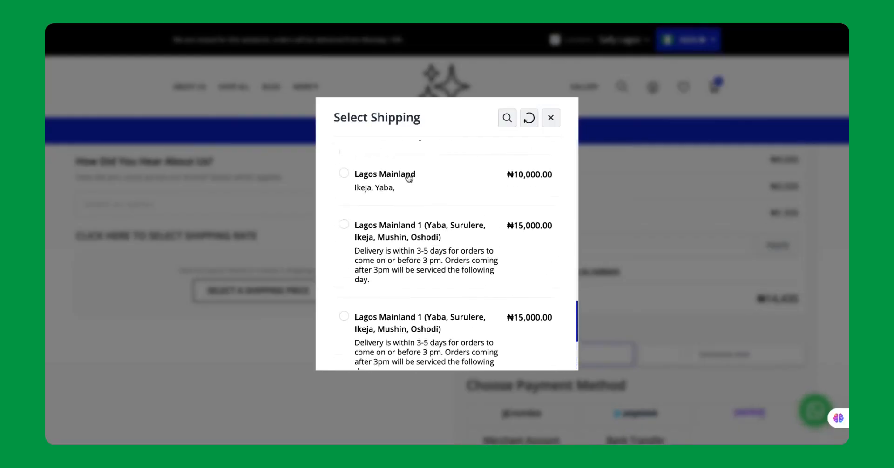
{"action": "scroll", "coordinate": [408, 288], "scroll_direction": "up", "scroll_amount": 7}
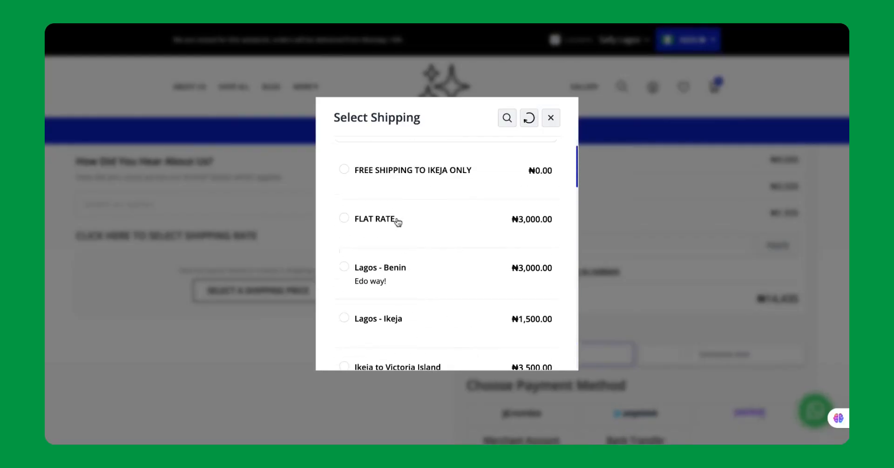
{"action": "scroll", "coordinate": [396, 217], "scroll_direction": "up", "scroll_amount": 1}
- Search the checkout shipping options for "lekki", choose Lekki Phase 2 - Ajah, and review the checkout page
{"action": "left_click", "coordinate": [384, 159]}
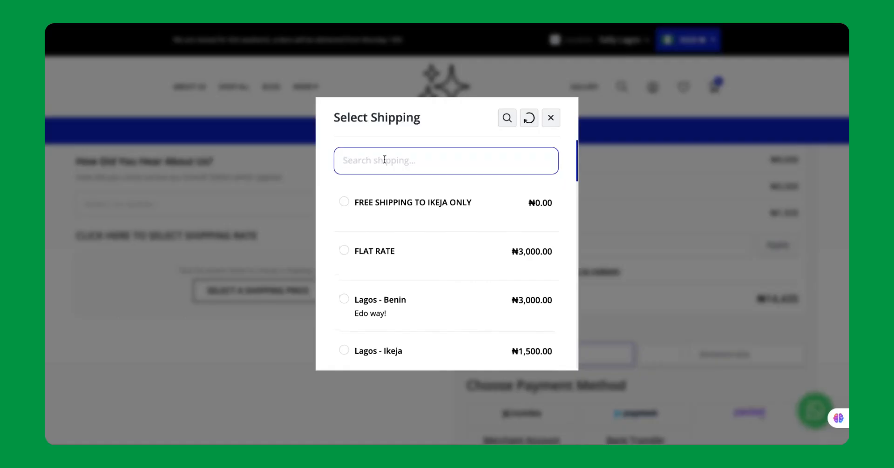
{"action": "type", "text": "lekko"}
{"action": "key", "text": "BackSpace"}
{"action": "type", "text": "i"}
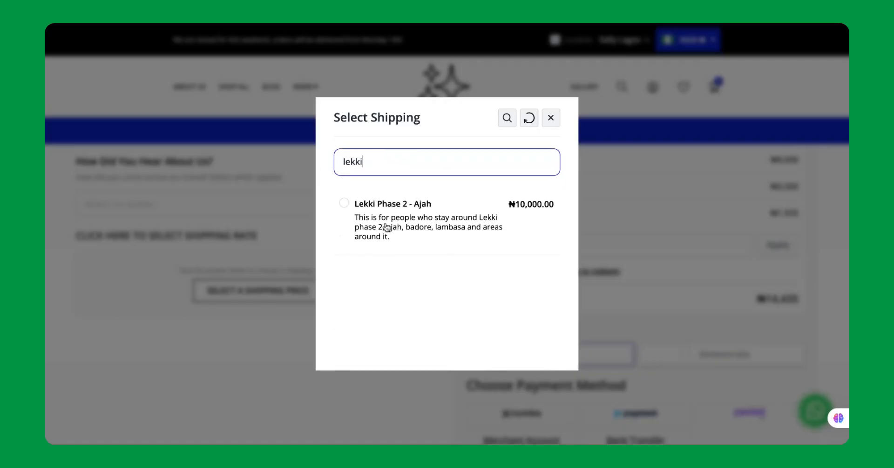
{"action": "left_click", "coordinate": [345, 204]}
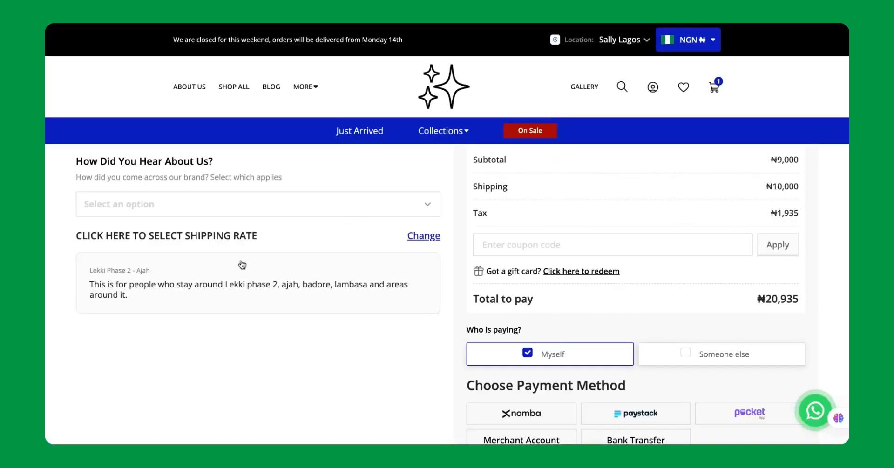
{"action": "scroll", "coordinate": [283, 272], "scroll_direction": "up", "scroll_amount": 5}
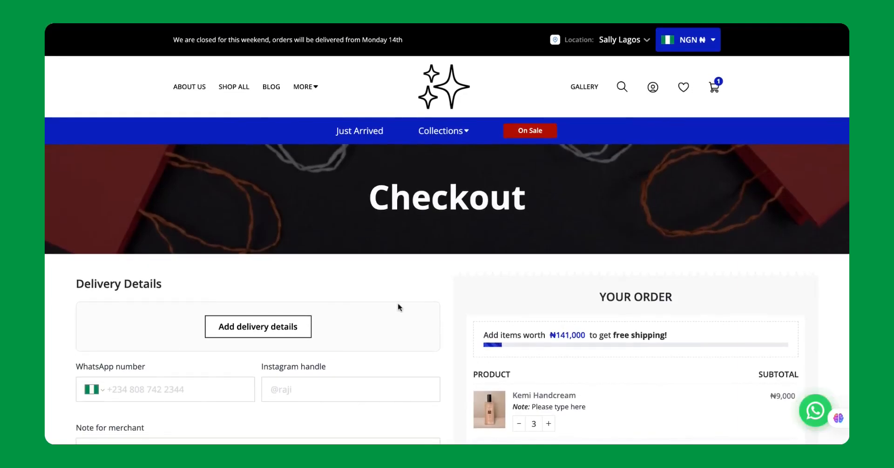
{"action": "scroll", "coordinate": [397, 303], "scroll_direction": "down", "scroll_amount": 8}
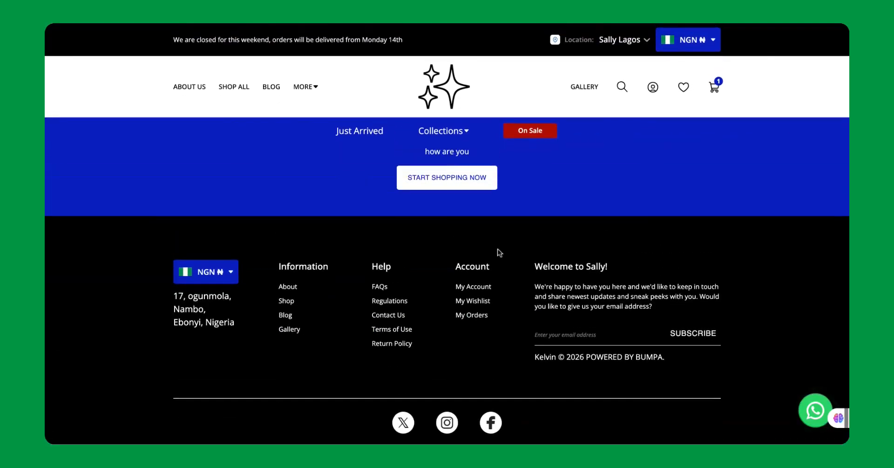
{"action": "scroll", "coordinate": [498, 252], "scroll_direction": "up", "scroll_amount": 5}
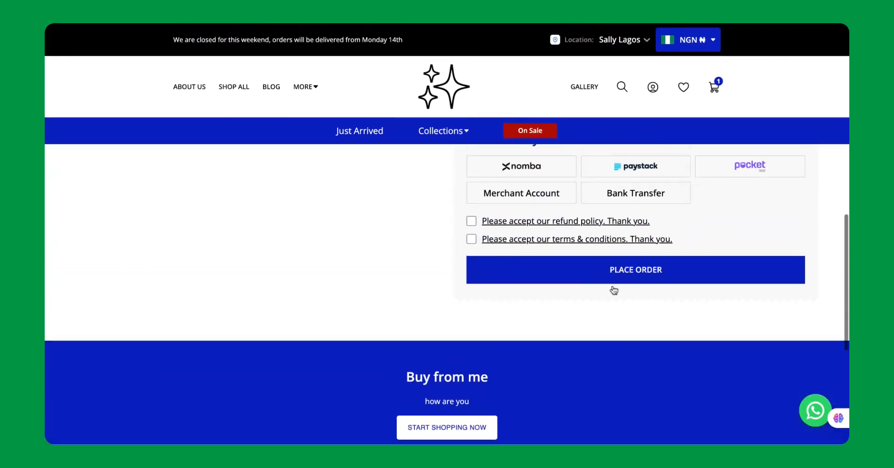
{"action": "scroll", "coordinate": [593, 322], "scroll_direction": "up", "scroll_amount": 8}
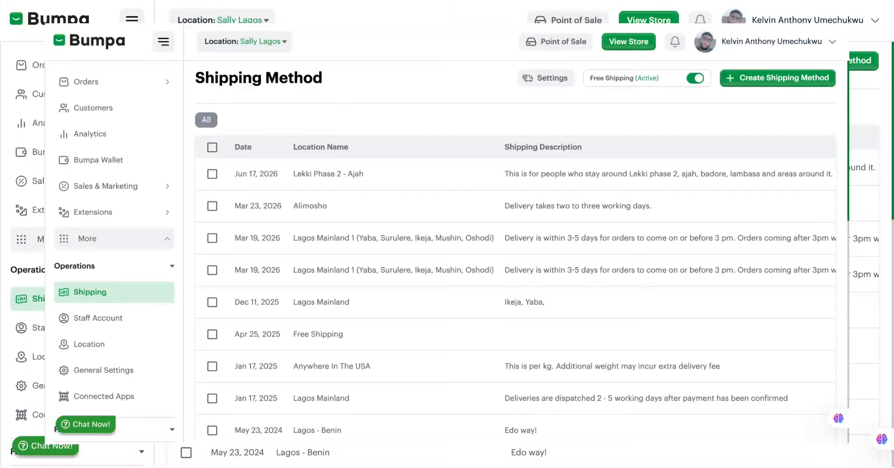
- Back in the Bumpa dashboard, inspect the Lekki Phase 2 - Ajah shipping details and edit form, and close them without changes
{"action": "scroll", "coordinate": [353, 214], "scroll_direction": "down", "scroll_amount": 5}
{"action": "scroll", "coordinate": [522, 215], "scroll_direction": "down", "scroll_amount": 5}
{"action": "scroll", "coordinate": [522, 216], "scroll_direction": "up", "scroll_amount": 12}
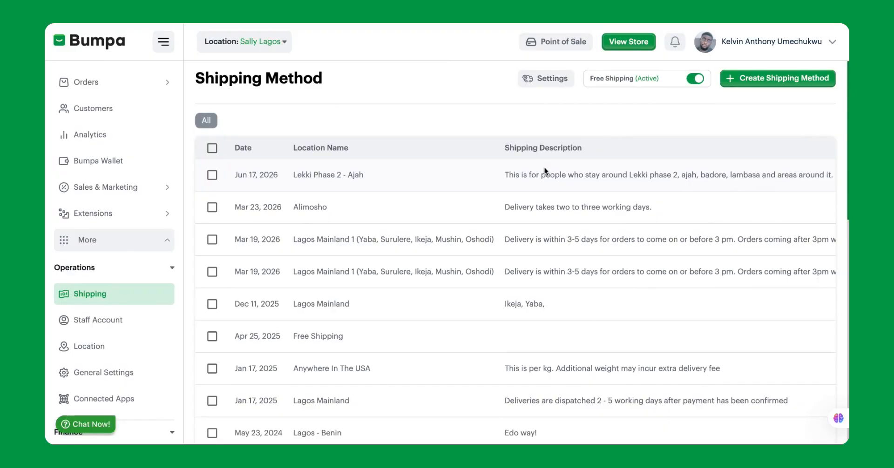
{"action": "left_click", "coordinate": [333, 176]}
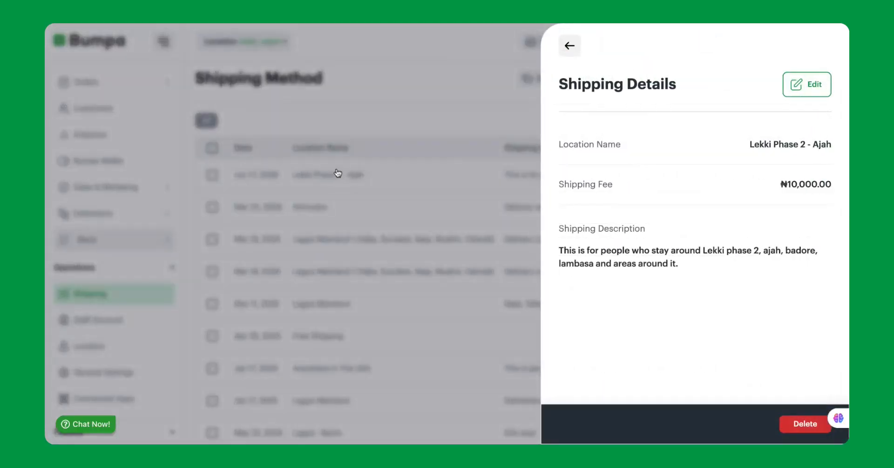
{"action": "left_click", "coordinate": [796, 88]}
{"action": "scroll", "coordinate": [579, 378], "scroll_direction": "down", "scroll_amount": 1}
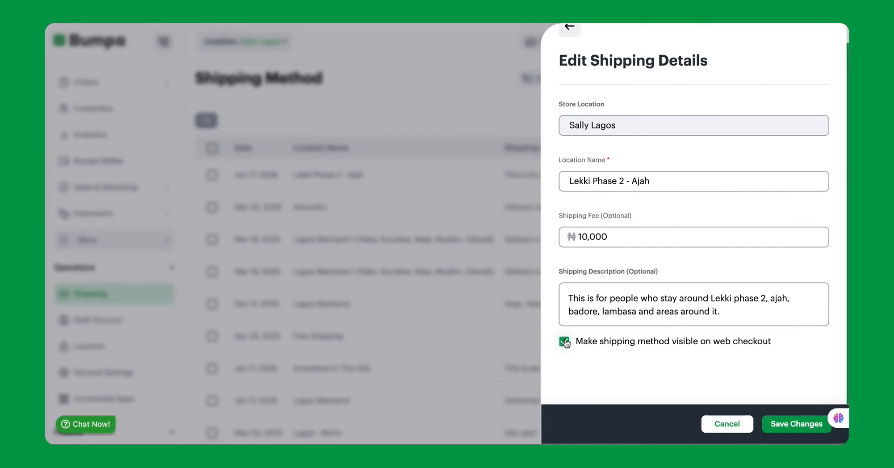
{"action": "left_click", "coordinate": [728, 425]}
{"action": "left_click", "coordinate": [328, 183]}
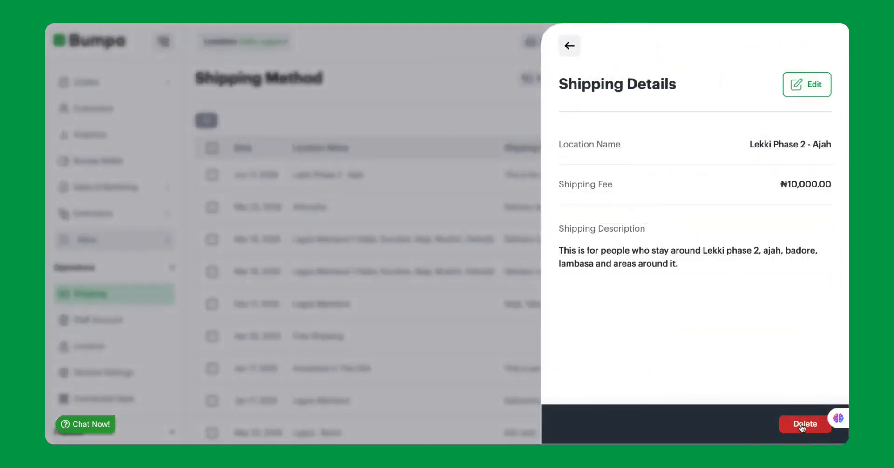
{"action": "left_click", "coordinate": [489, 311]}
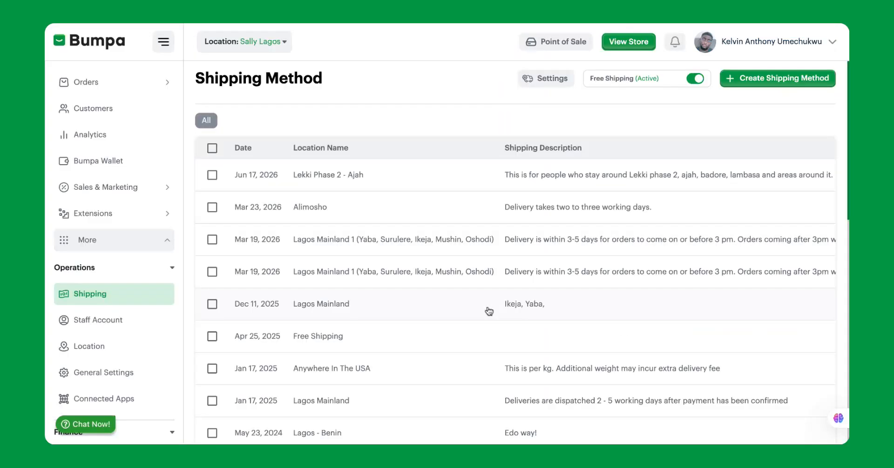
- Duplicate the Lekki Phase 2 - Ajah and Alimosho shipping methods to the Sally Abuja location
{"action": "left_click", "coordinate": [212, 175]}
{"action": "left_click", "coordinate": [211, 208]}
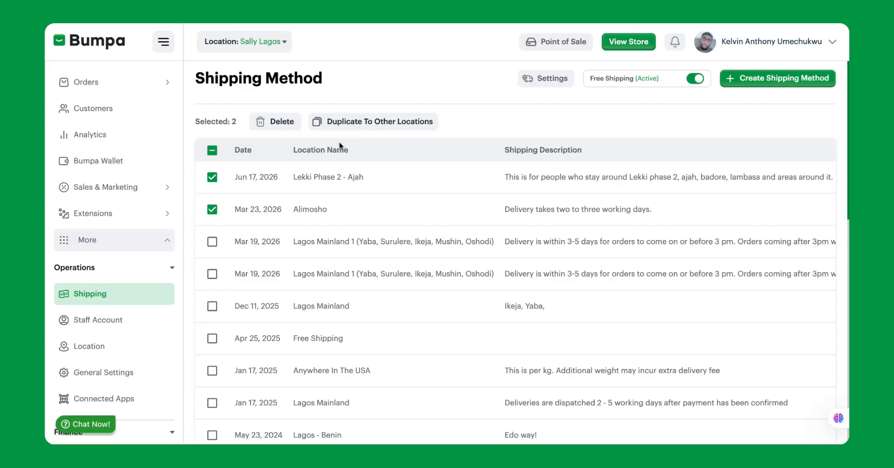
{"action": "left_click", "coordinate": [367, 123]}
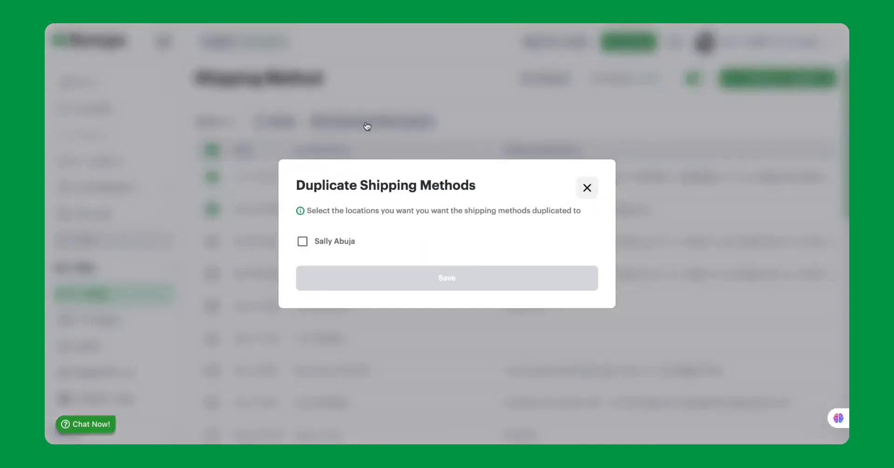
{"action": "left_click", "coordinate": [303, 244]}
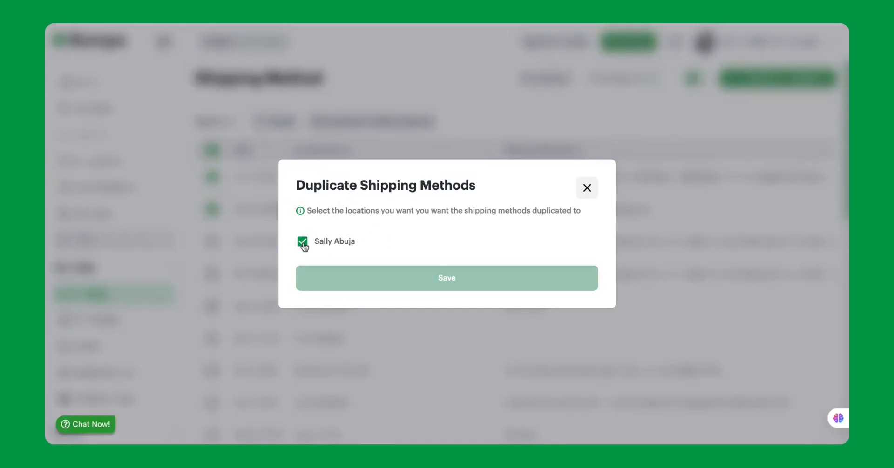
{"action": "left_click", "coordinate": [399, 285]}
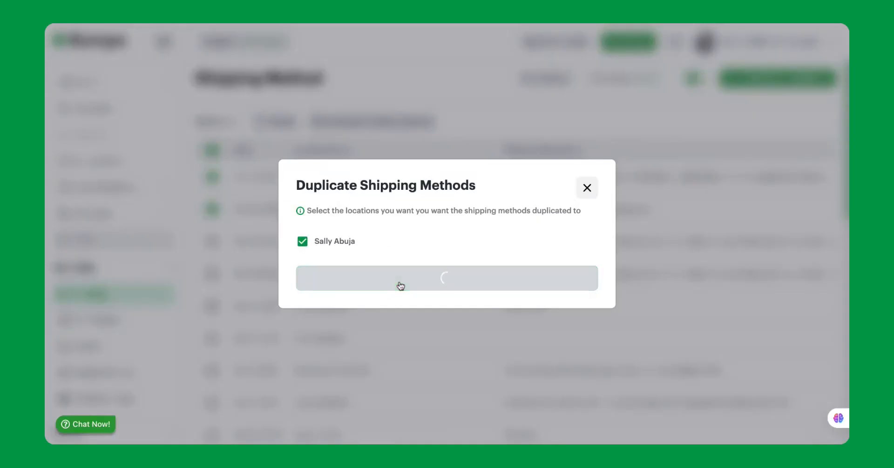